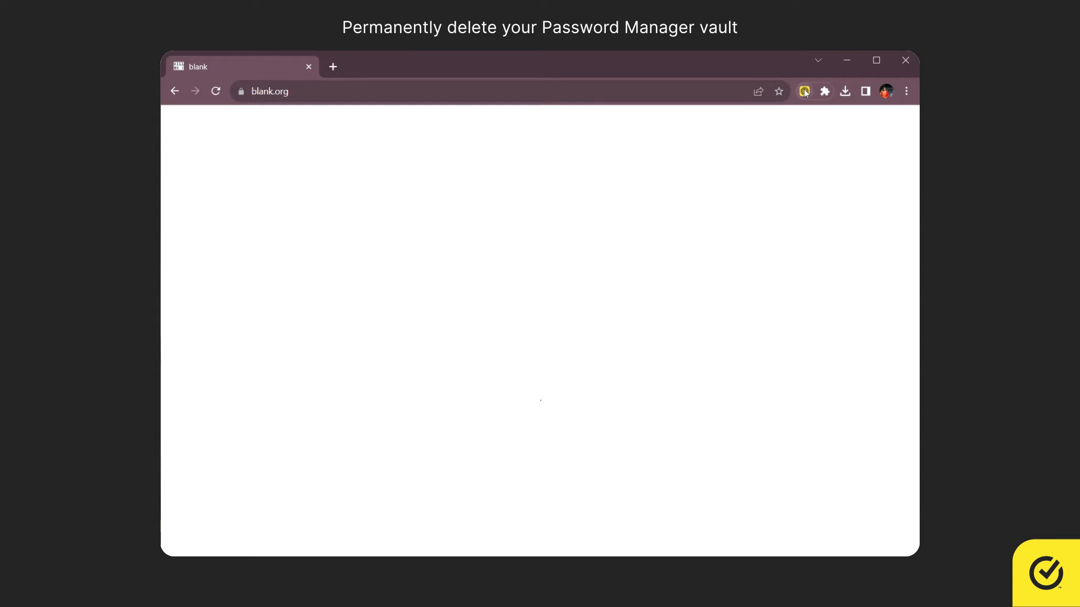
Launch Norton Password Manager from the Chrome toolbar, reaching the Norton account sign-in page
left_click(804, 91)
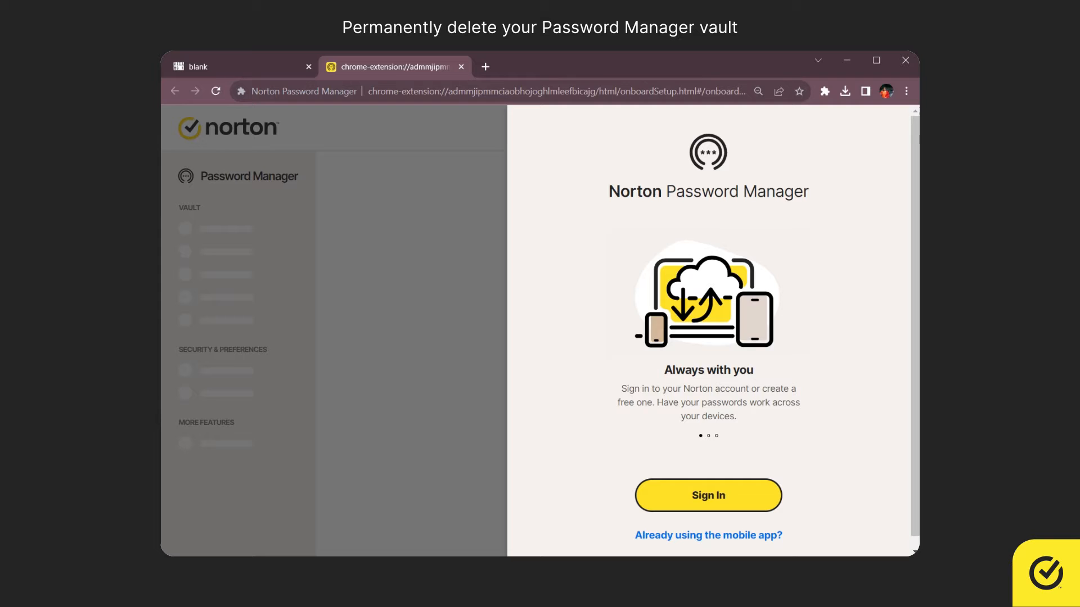
Sign in with the Norton email and password to reach the Unlock your vault step
left_click(712, 495)
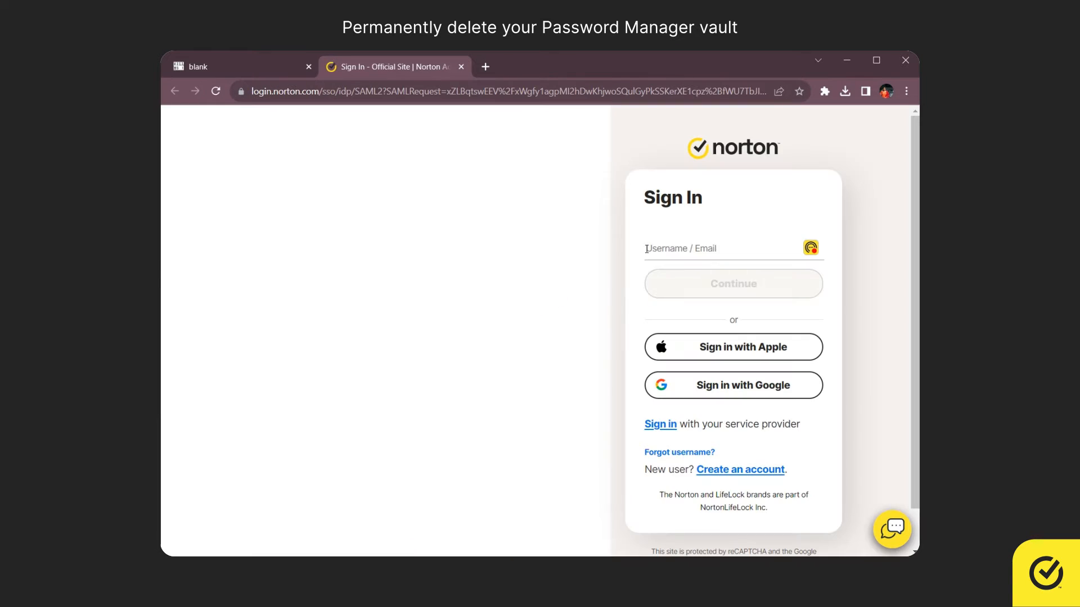
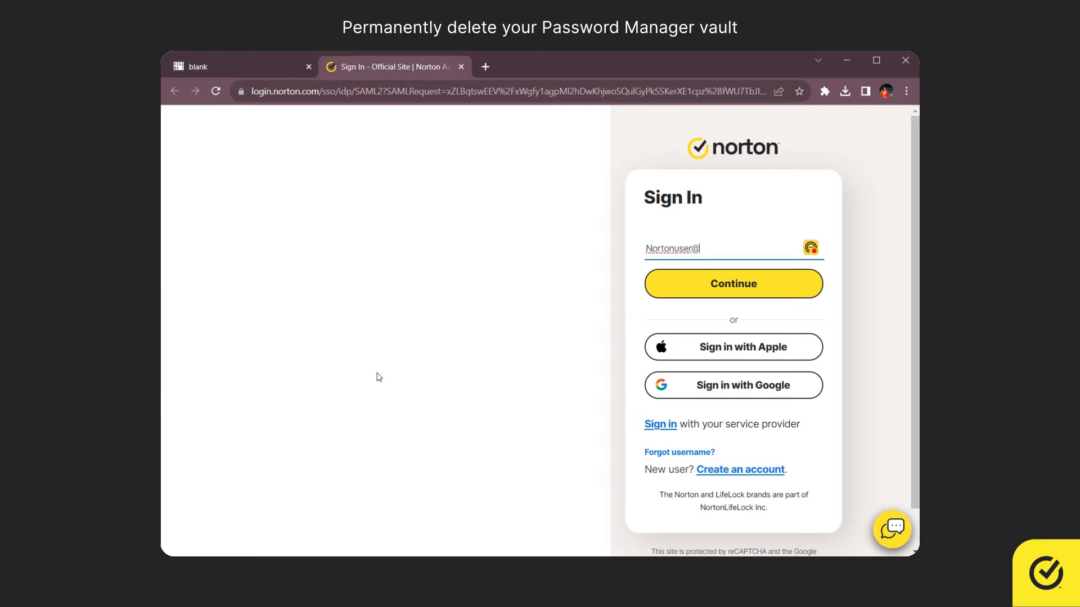
left_click(733, 283)
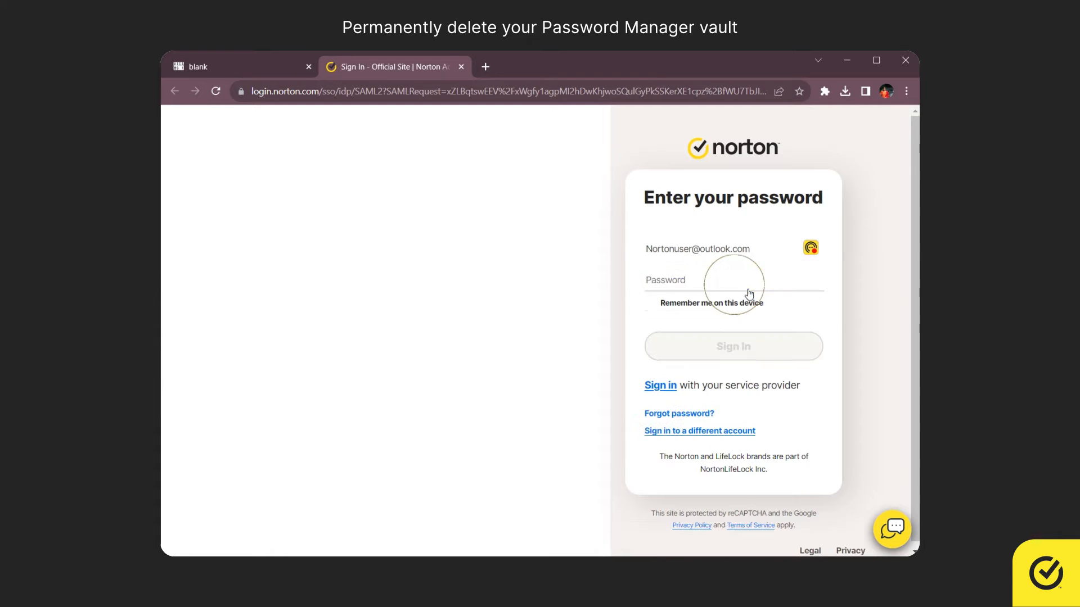
left_click(748, 288)
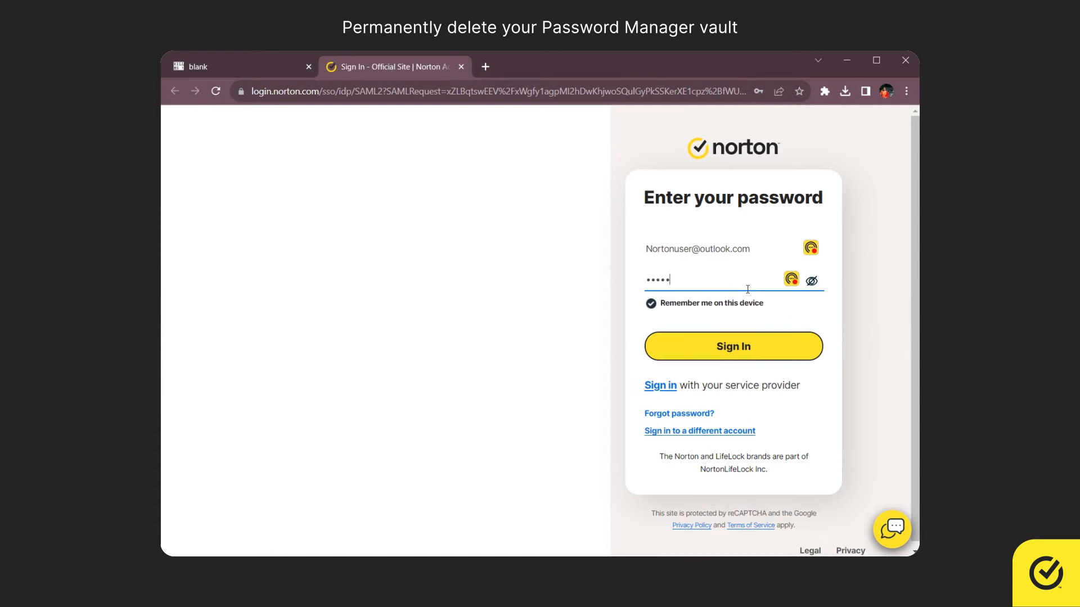
left_click(733, 346)
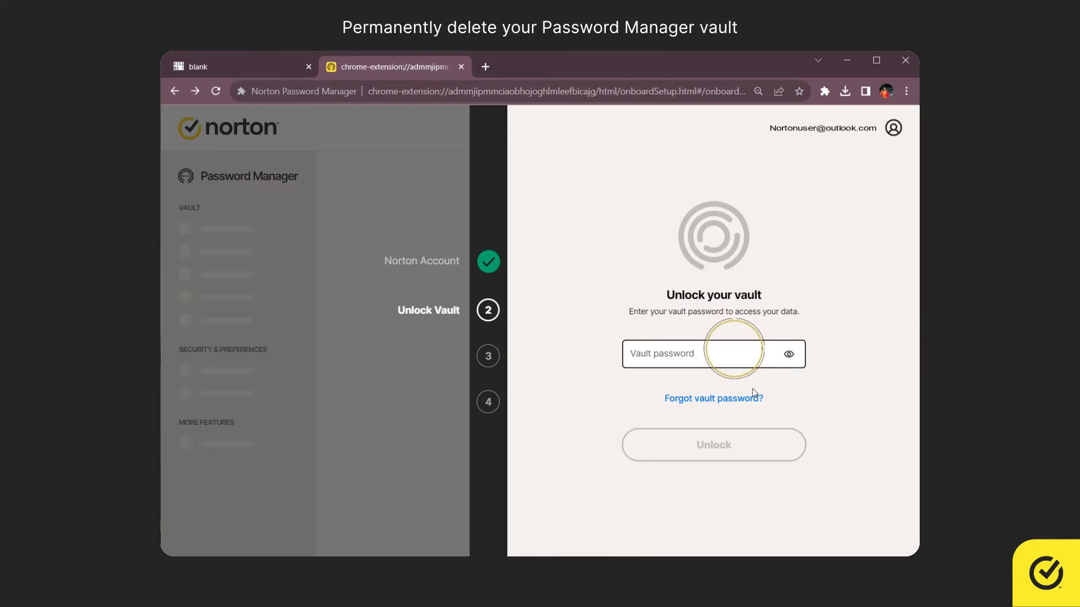
Choose 'Forgot vault password?' and pick the reset-vault option, showing the data-loss warning
left_click(716, 401)
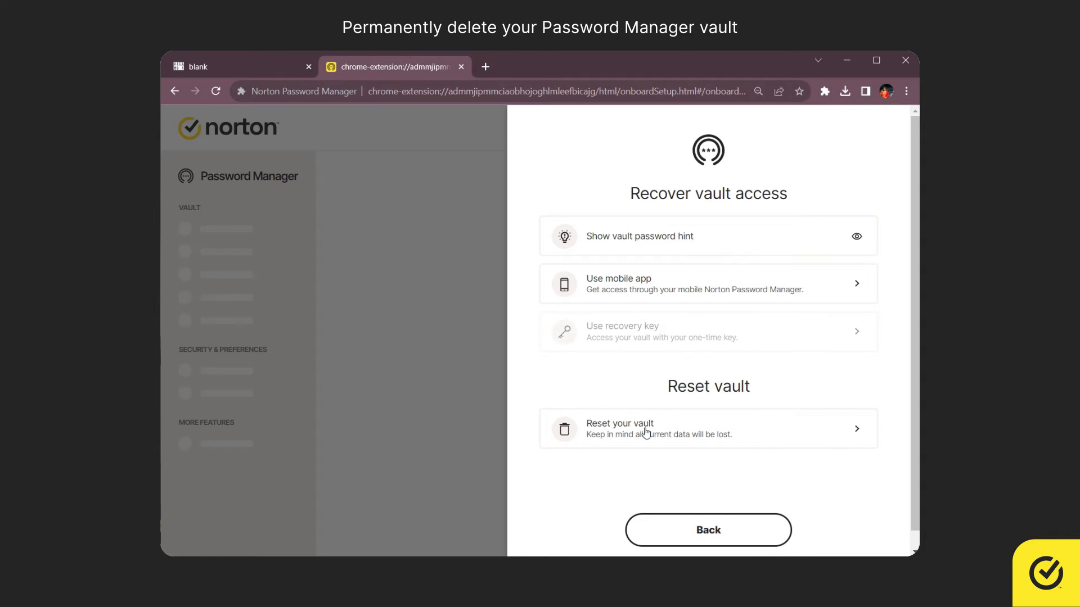
left_click(646, 433)
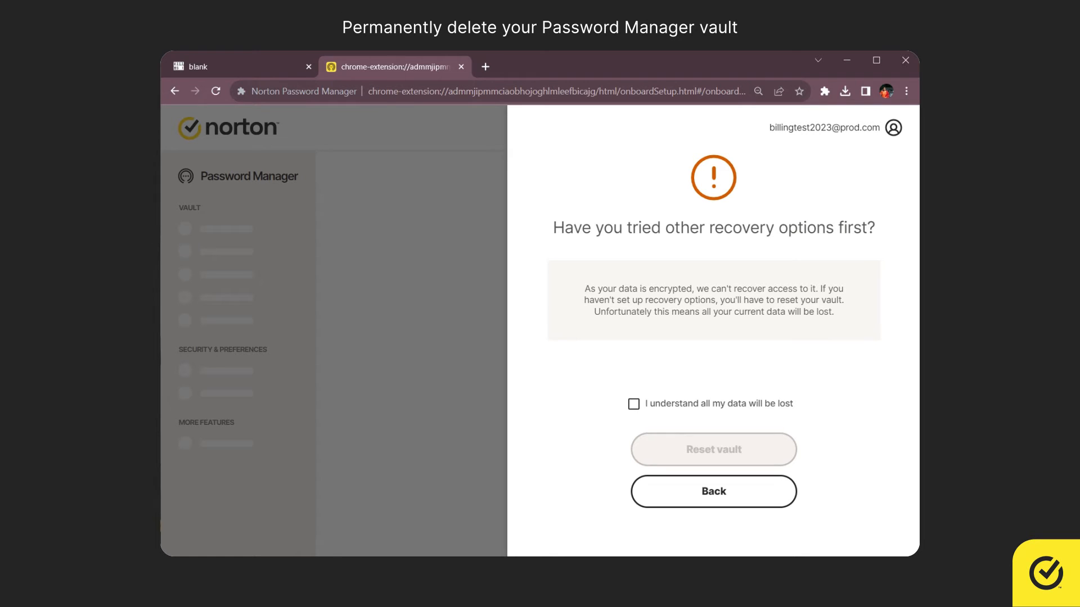
Acknowledge 'I understand all my data will be lost' and confirm Reset vault
left_click(633, 404)
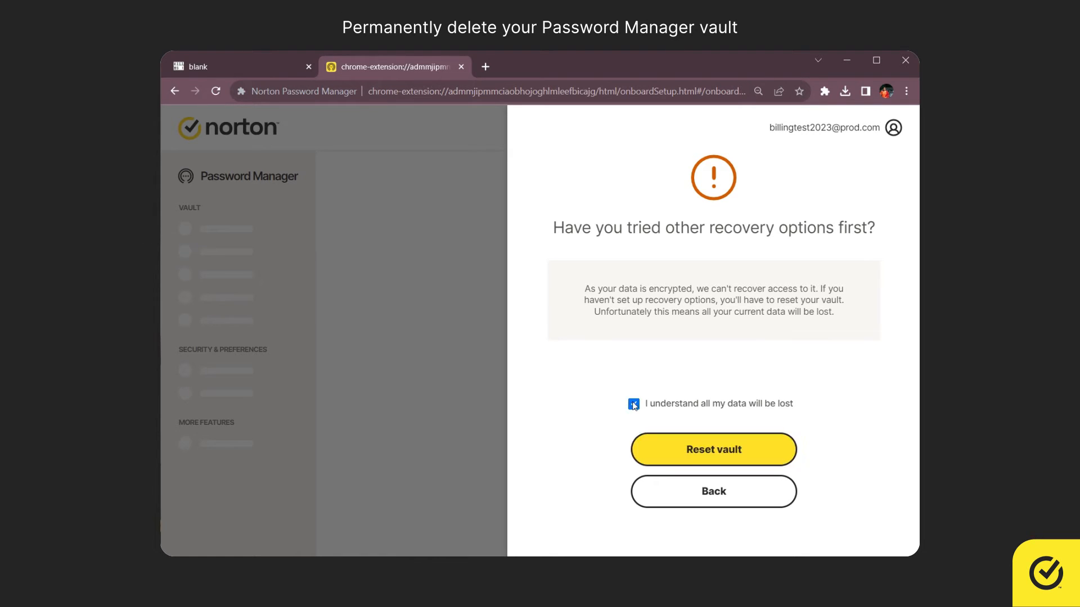
left_click(714, 449)
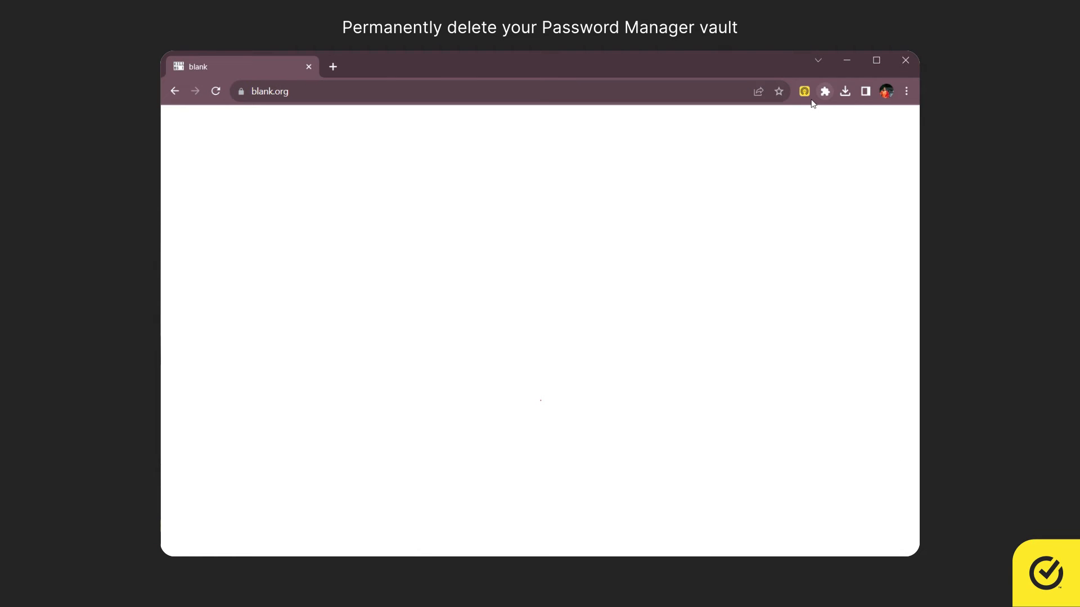
From the extension menu's full settings page, choose 'Delete Norton Password Manager vault' under My Data
left_click(805, 91)
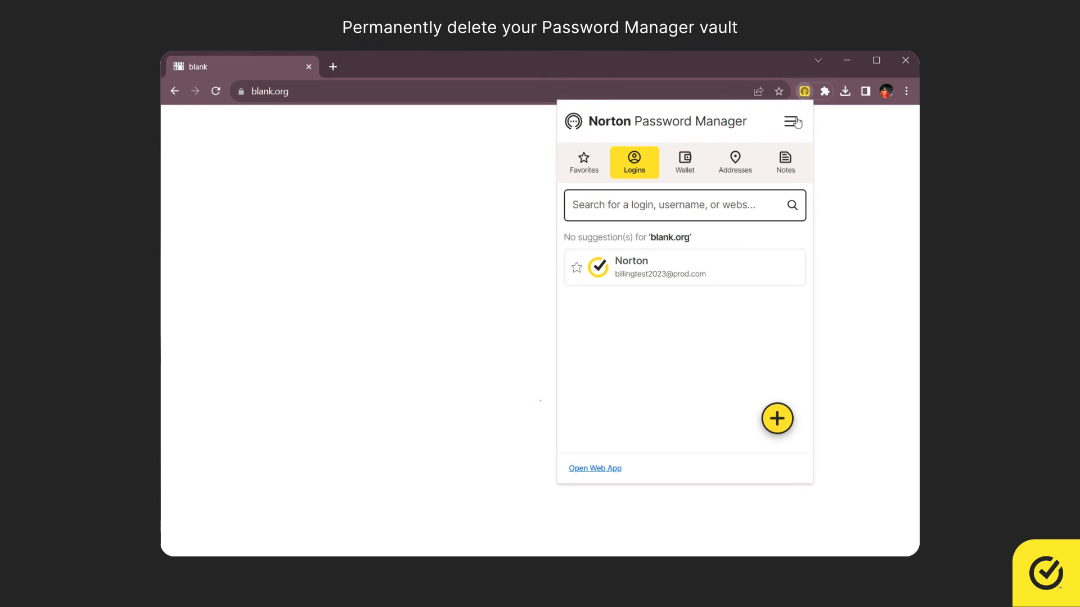
left_click(791, 122)
left_click(651, 218)
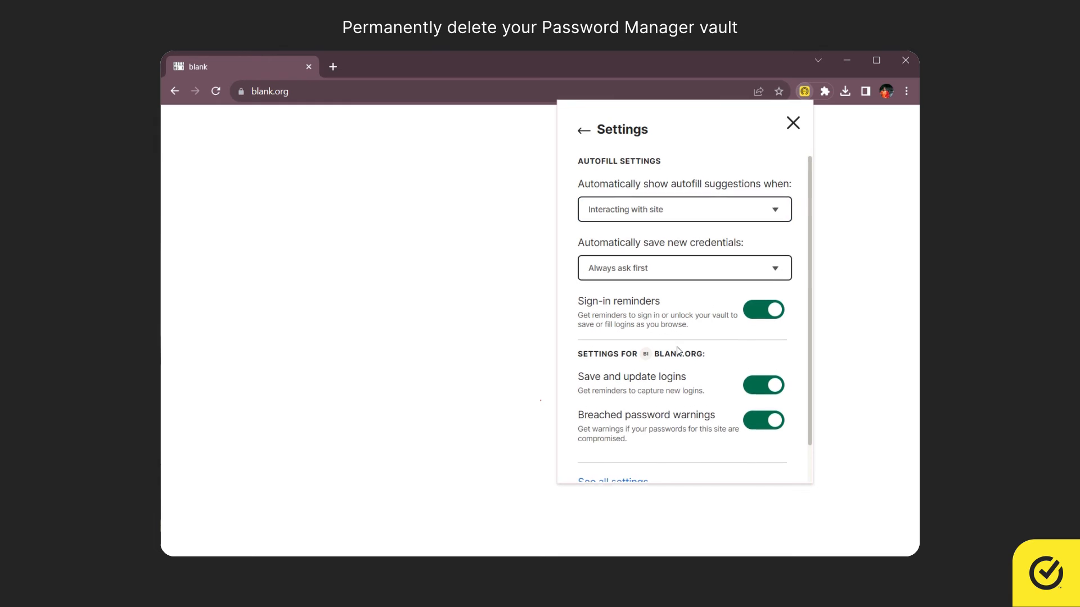
scroll(679, 349, "down", 2)
left_click(615, 442)
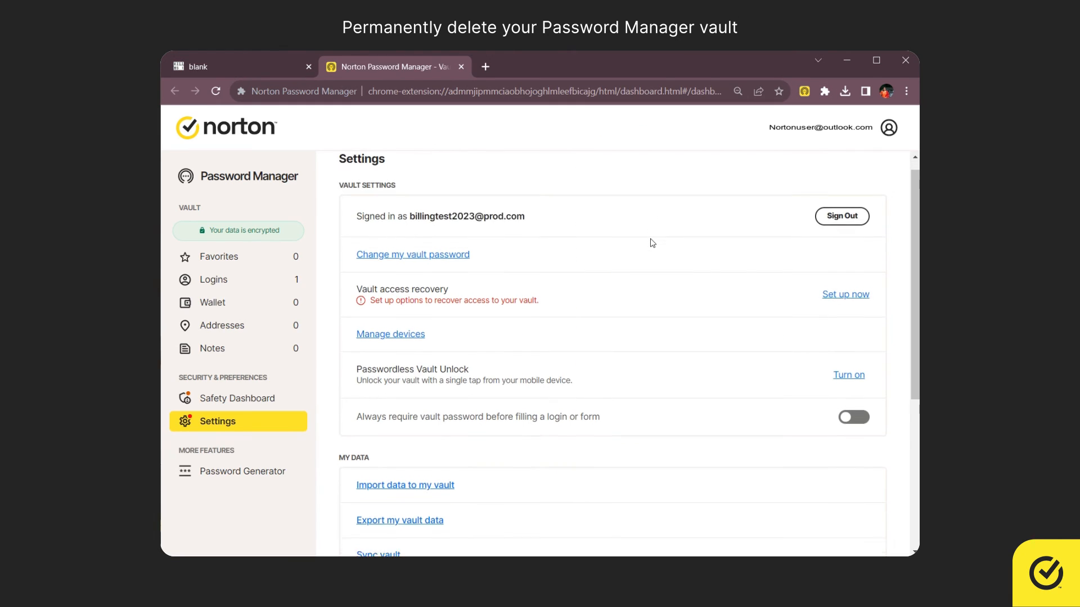
scroll(651, 243, "down", 3)
scroll(651, 243, "down", 3)
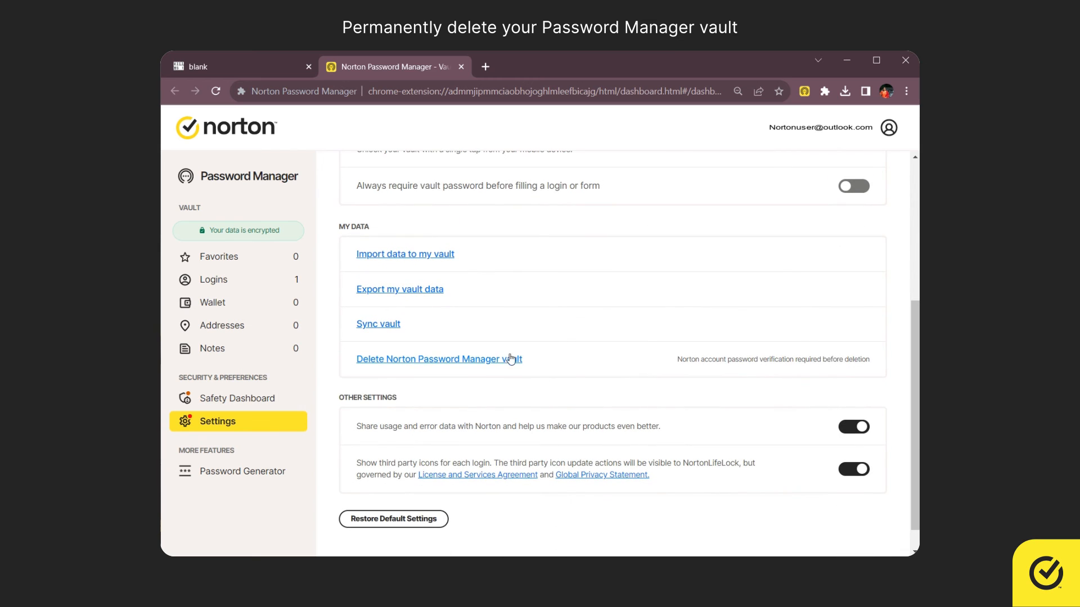
left_click(431, 357)
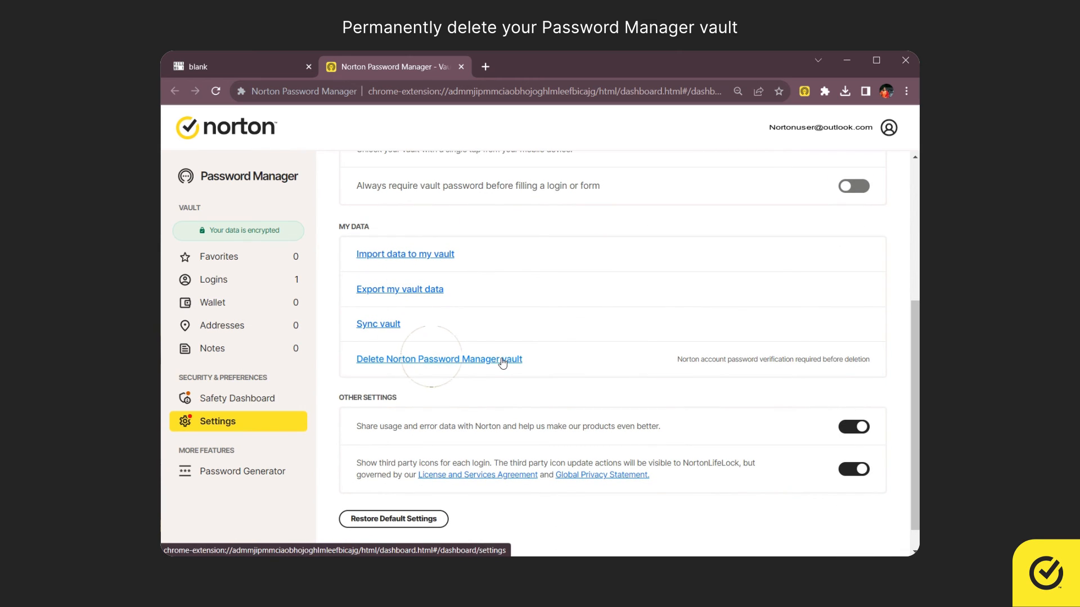
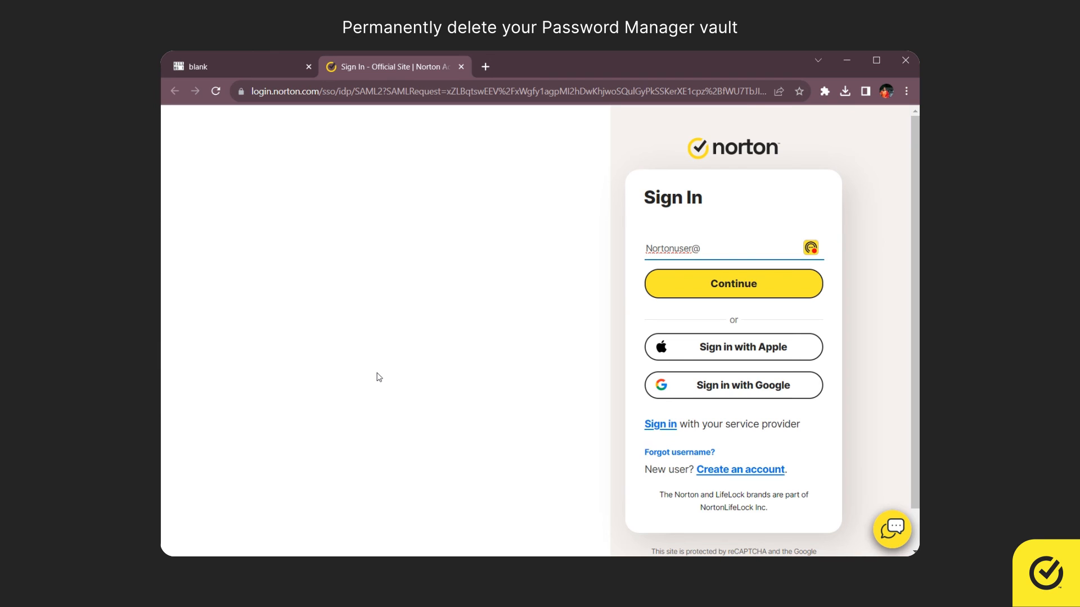
Re-verify with the Norton email and password, then confirm Reset on the 'Reset your vault?' dialog
key("Return")
type("*******")
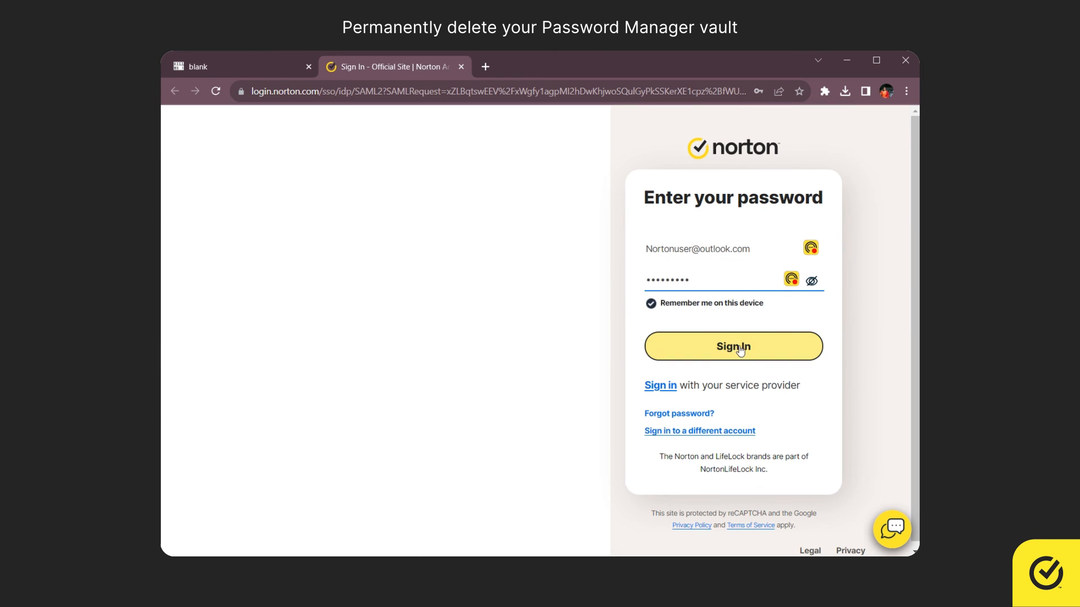
left_click(741, 348)
left_click(711, 390)
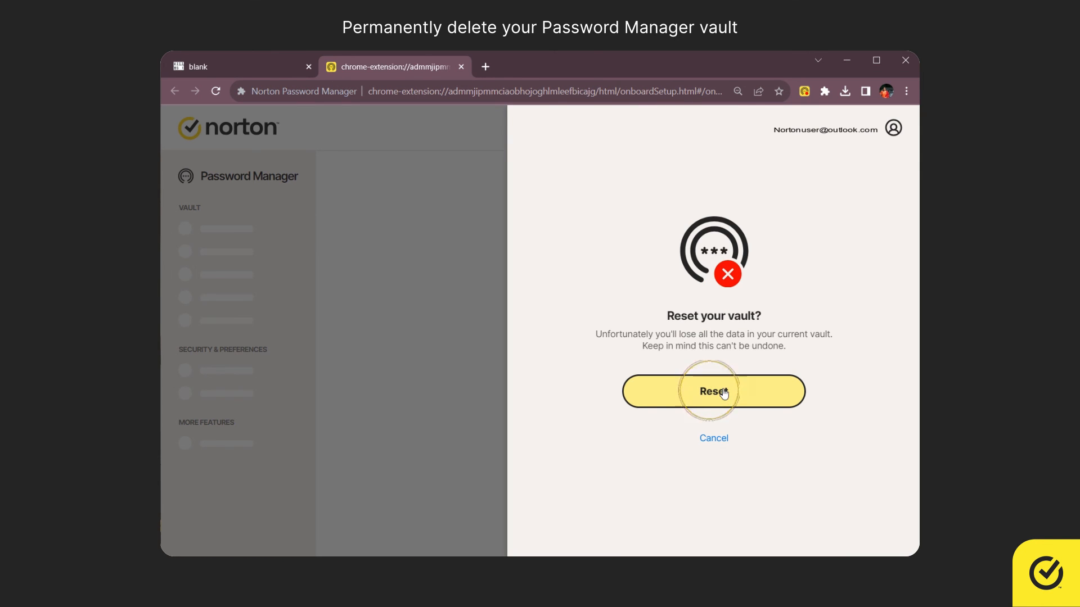